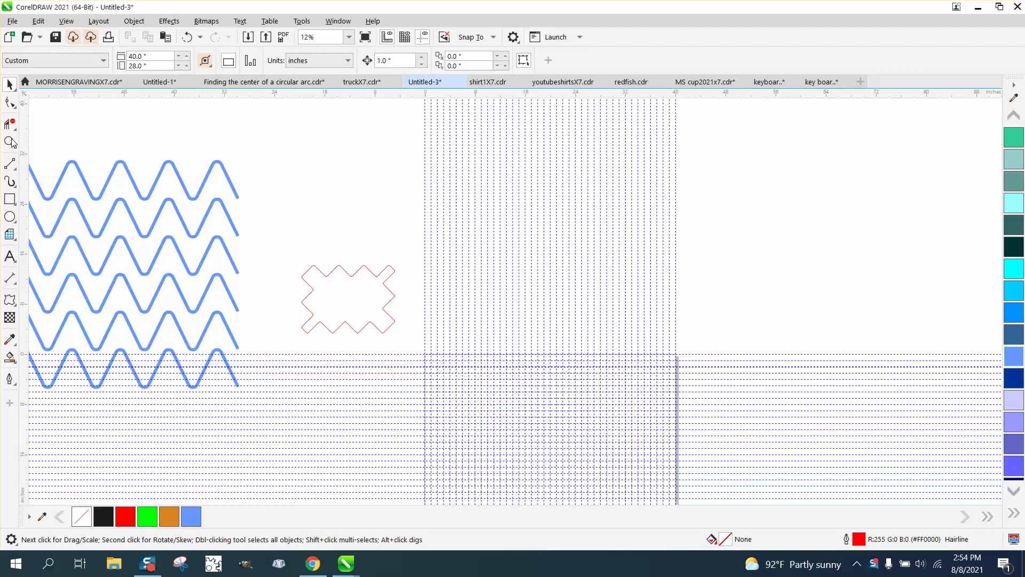
Step: Zoom onto the overlapping guideline grid until it fills the window at 36%
scroll(287, 198, down, 1)
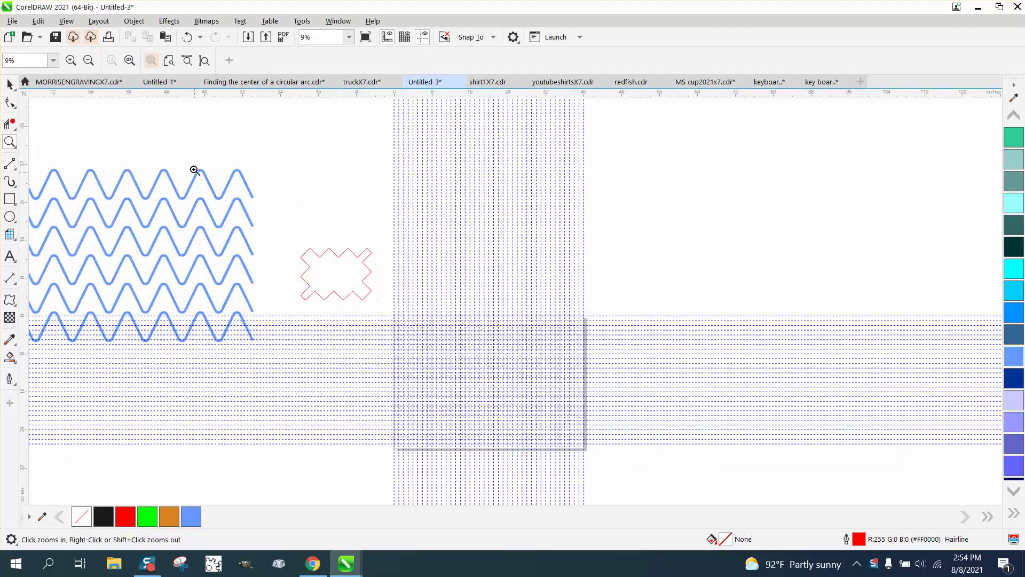
scroll(287, 229, up, 5)
scroll(277, 224, down, 5)
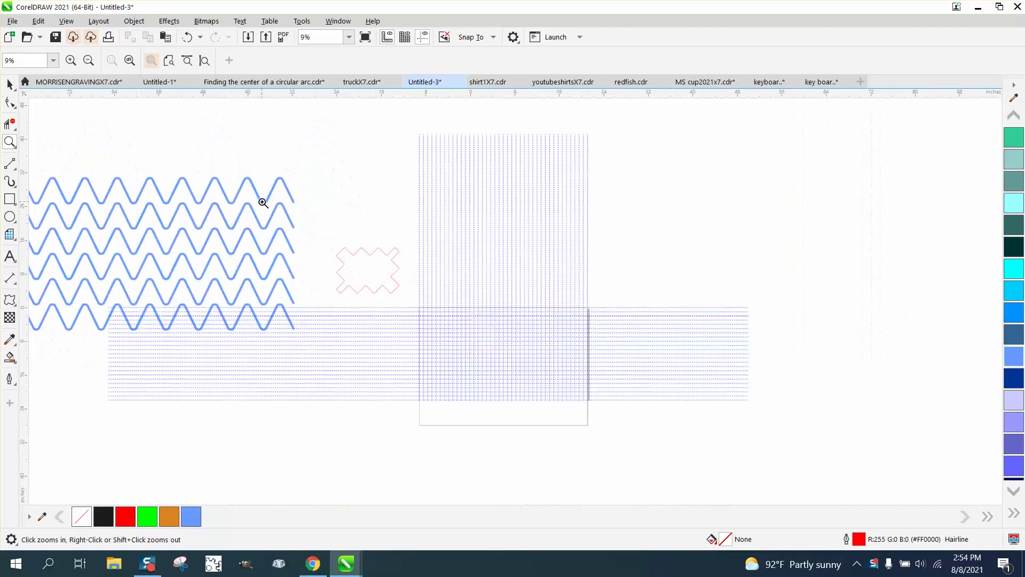
scroll(264, 203, down, 1)
drag(416, 300, 648, 419)
click(809, 357)
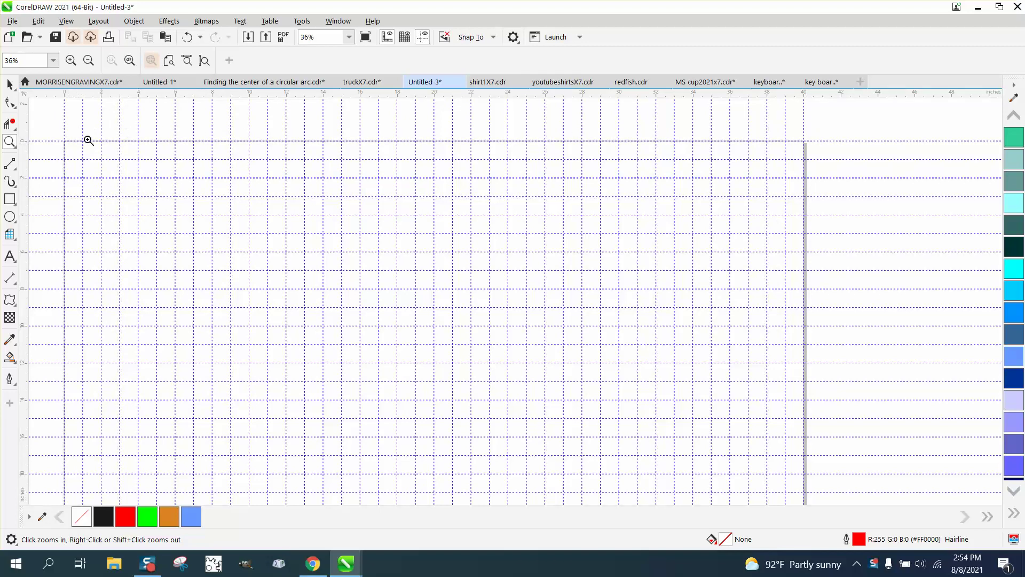
Step: Switch to the 2-Point Line tool, draw the first diagonal, and check snapping to guidelines
click(14, 169)
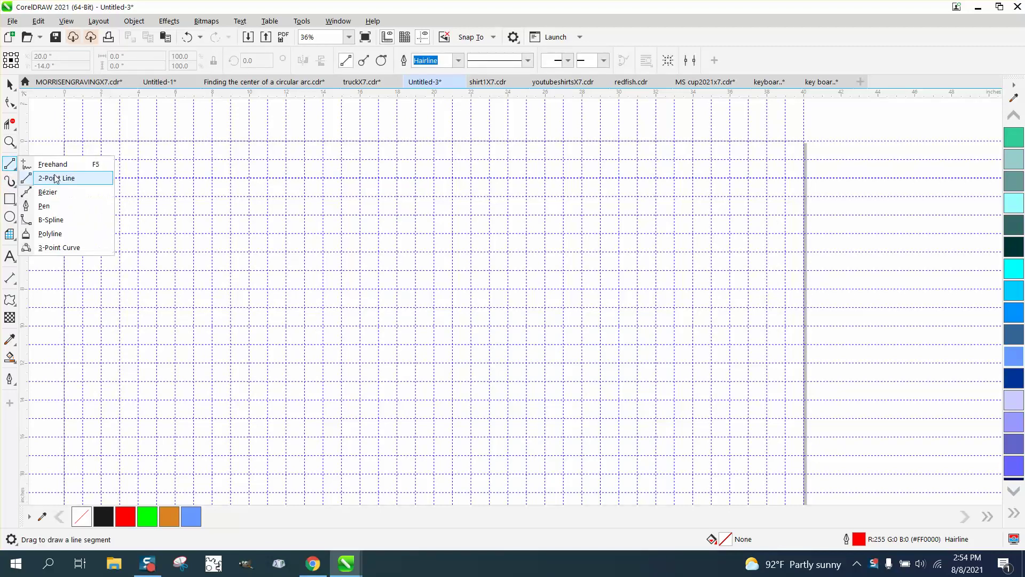
click(55, 178)
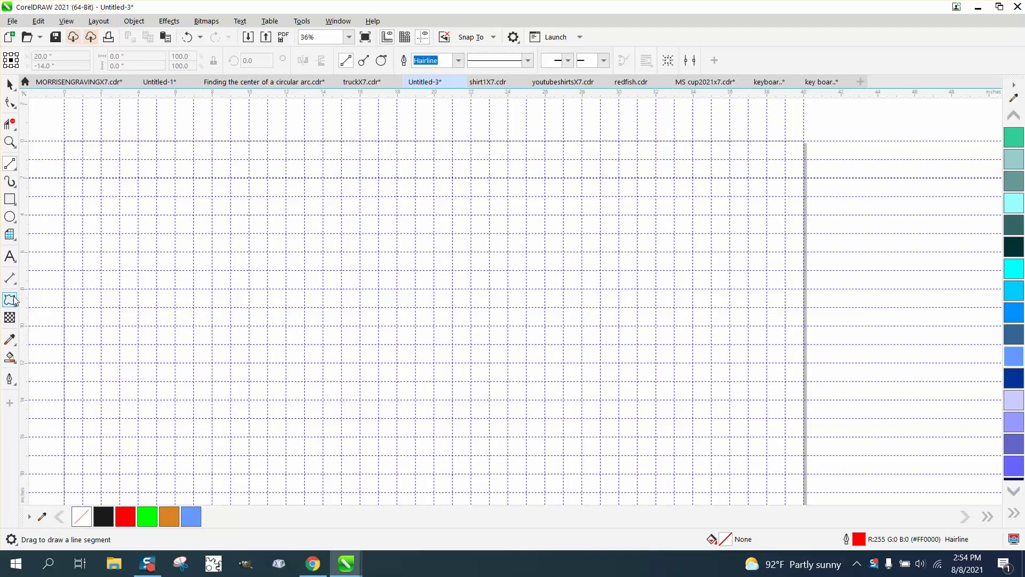
drag(64, 289, 178, 234)
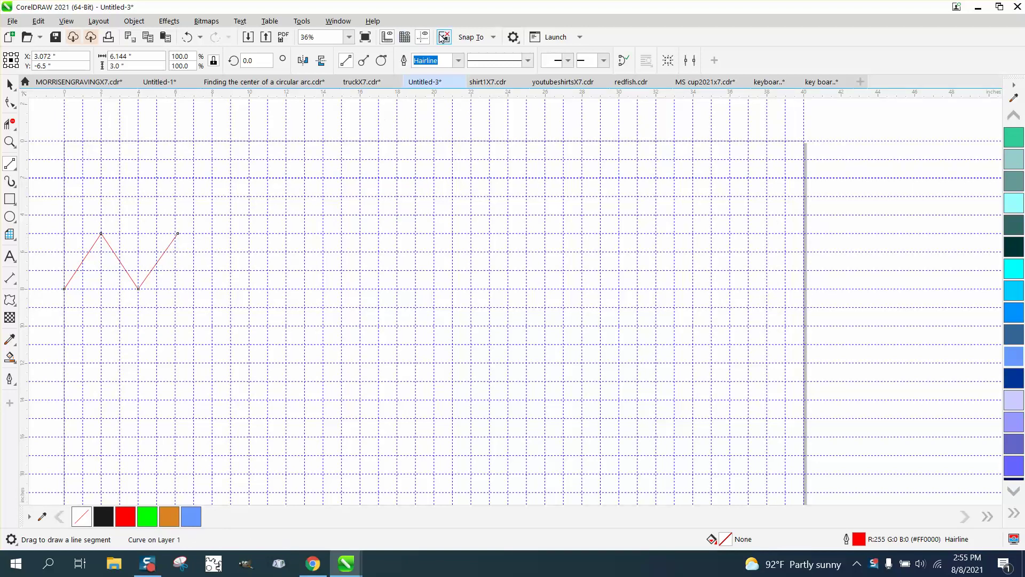
click(494, 37)
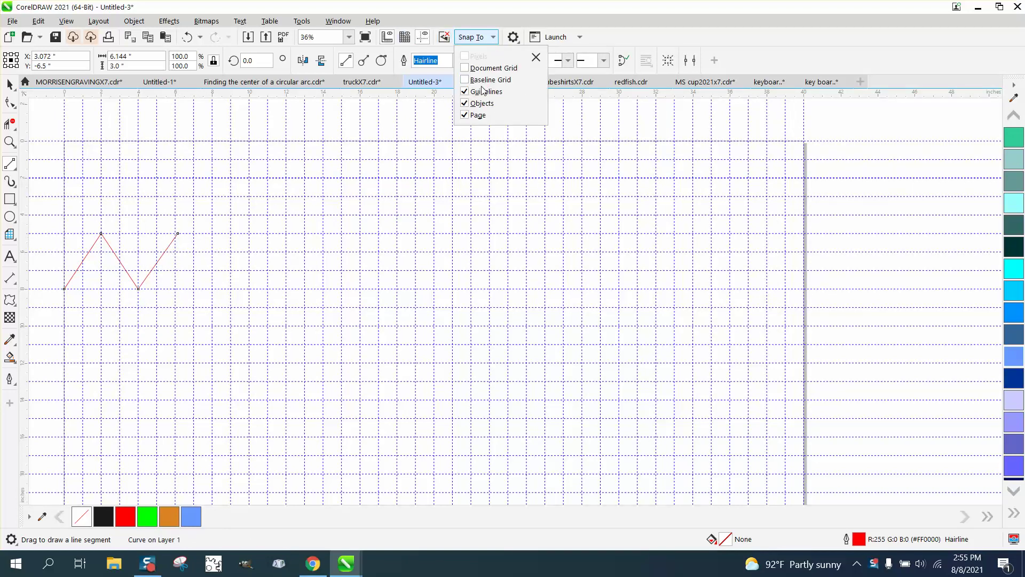
click(10, 163)
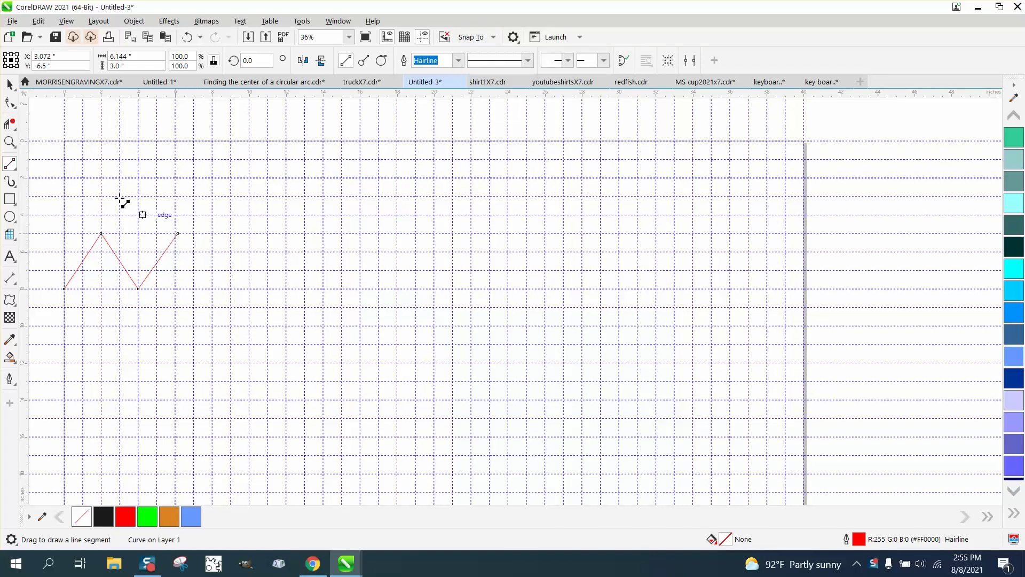
Step: Continue the zigzag from its last node through the peaks along grid intersections
click(188, 37)
drag(138, 288, 212, 288)
drag(212, 288, 398, 233)
key(ctrl+z)
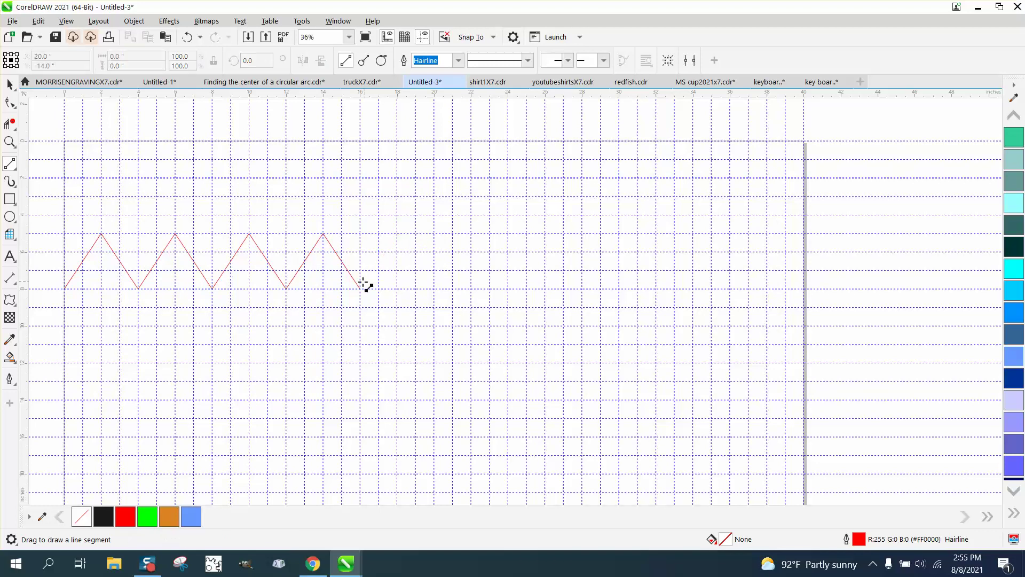
Step: Draw stepped segments down from the zigzag's end, deleting one misplaced segment
drag(360, 288, 379, 308)
key(Delete)
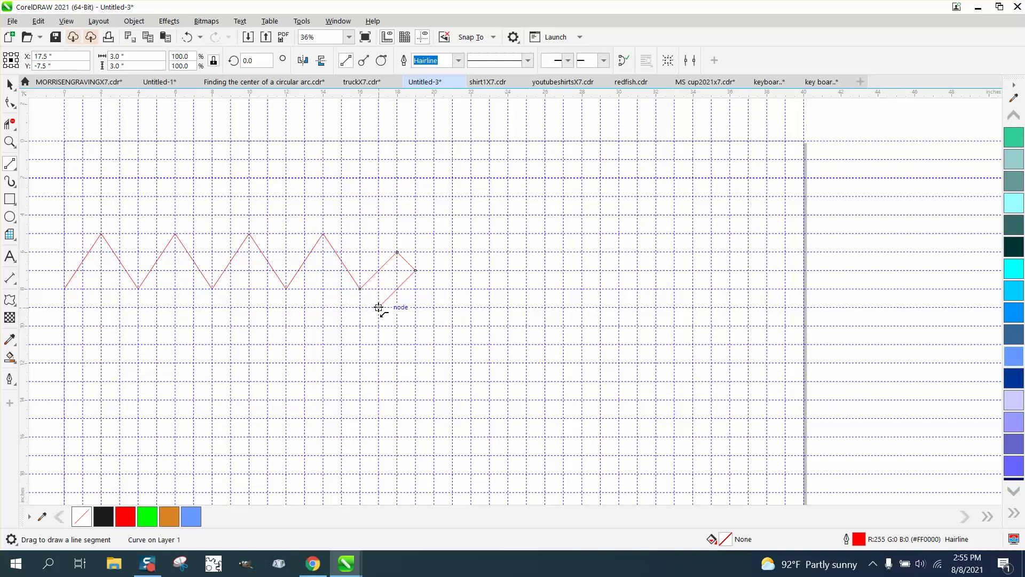
drag(379, 308, 360, 344)
drag(360, 344, 321, 380)
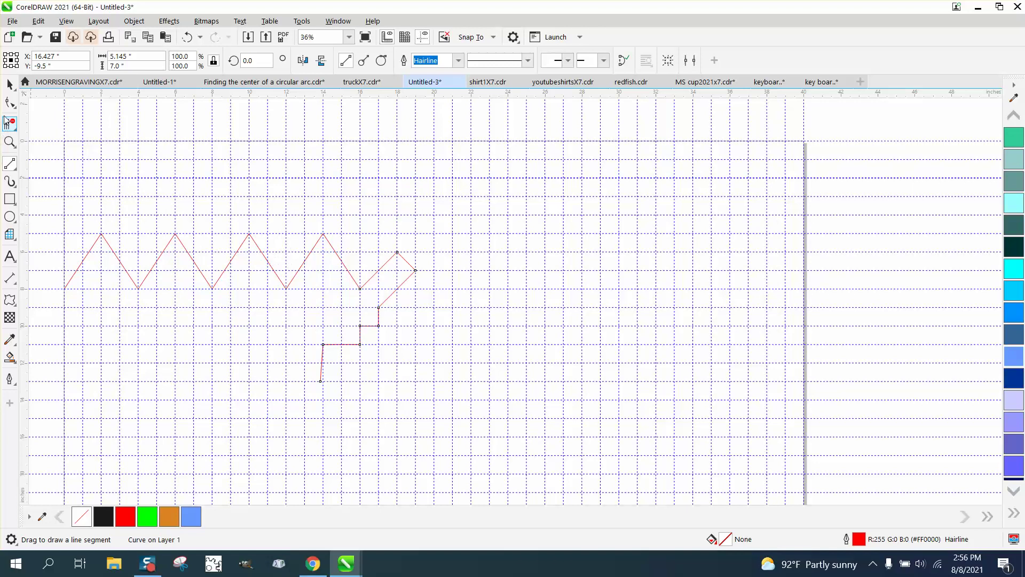
Step: Straighten the end node with the Shape tool, then draw the bottom edge left and up to the start
click(9, 103)
drag(322, 382, 324, 383)
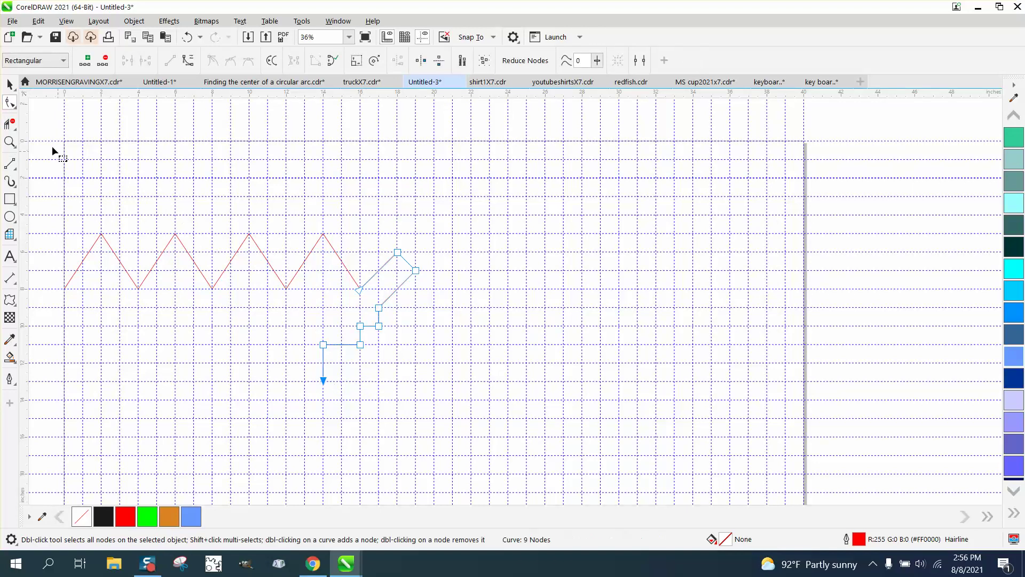
click(9, 163)
drag(323, 382, 232, 382)
drag(231, 381, 65, 290)
Step: Close the outline at its starting node, then try a Smart Fill and undo it
click(9, 84)
scroll(302, 357, down, 4)
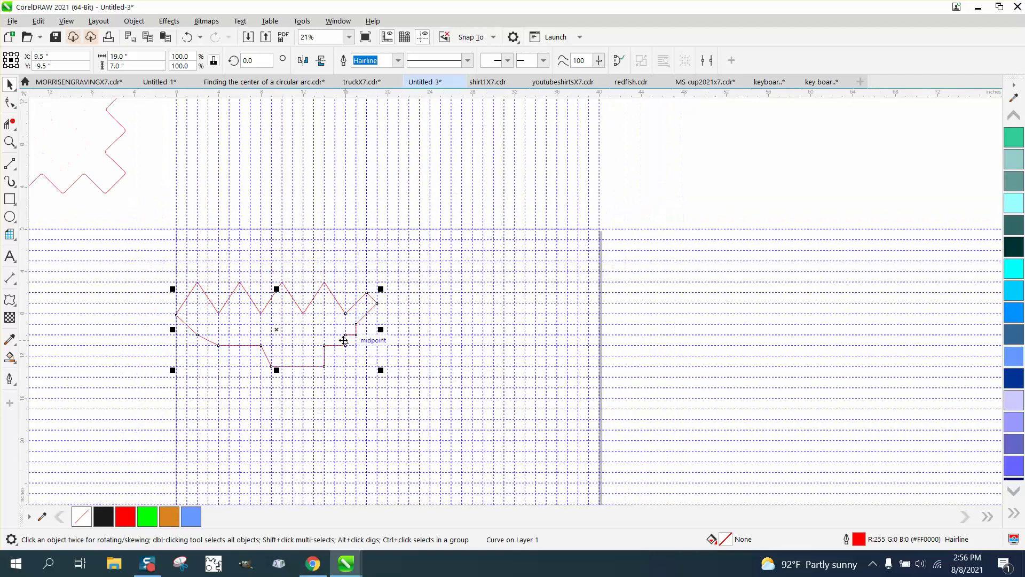
click(10, 357)
click(292, 335)
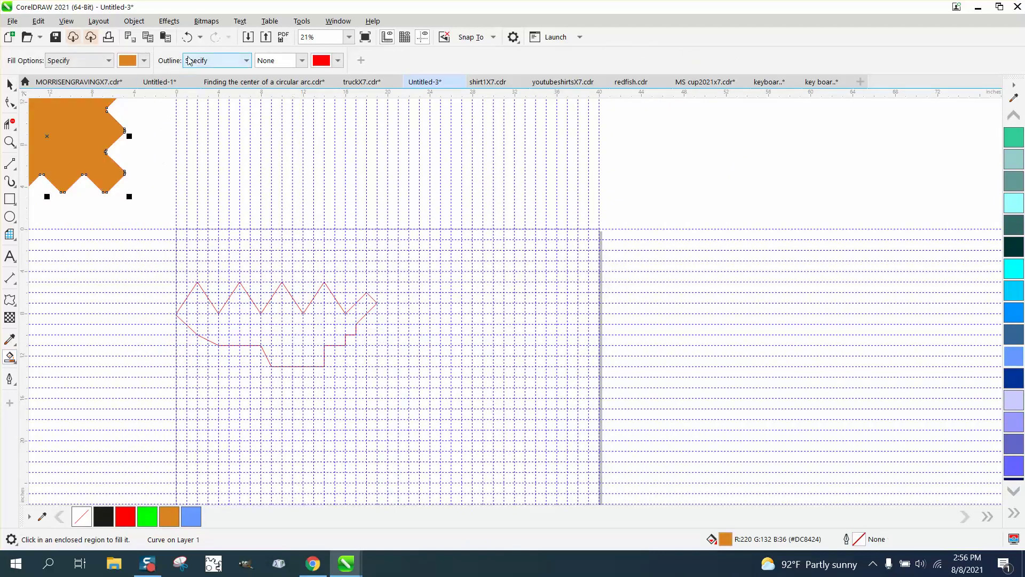
click(187, 37)
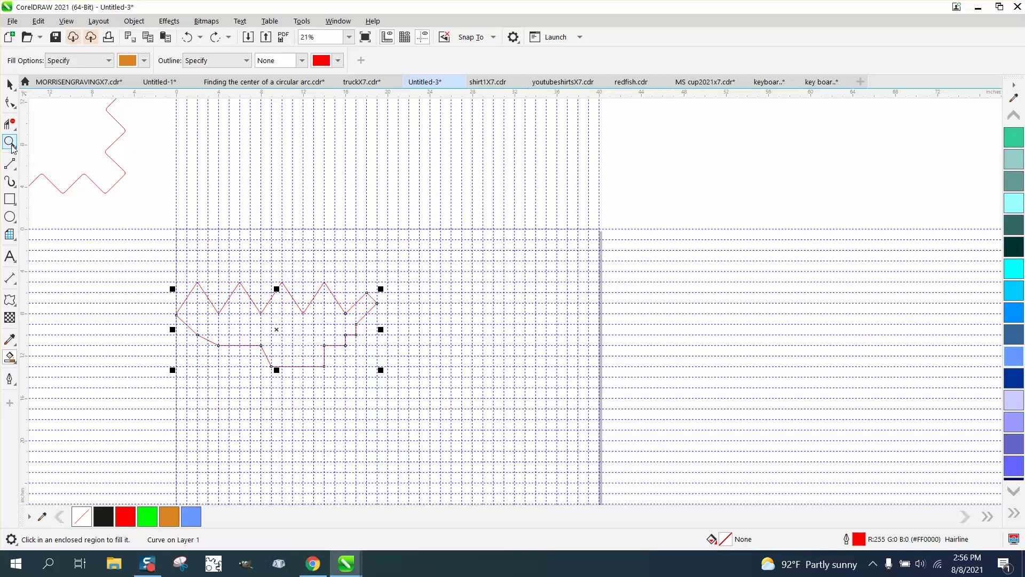
Step: Zoom out, marquee-select the crown outline, and move it to the upper right off the grid
click(10, 142)
click(383, 331)
scroll(396, 329, down, 5)
click(10, 85)
drag(322, 248, 460, 357)
drag(23, 201, 621, 190)
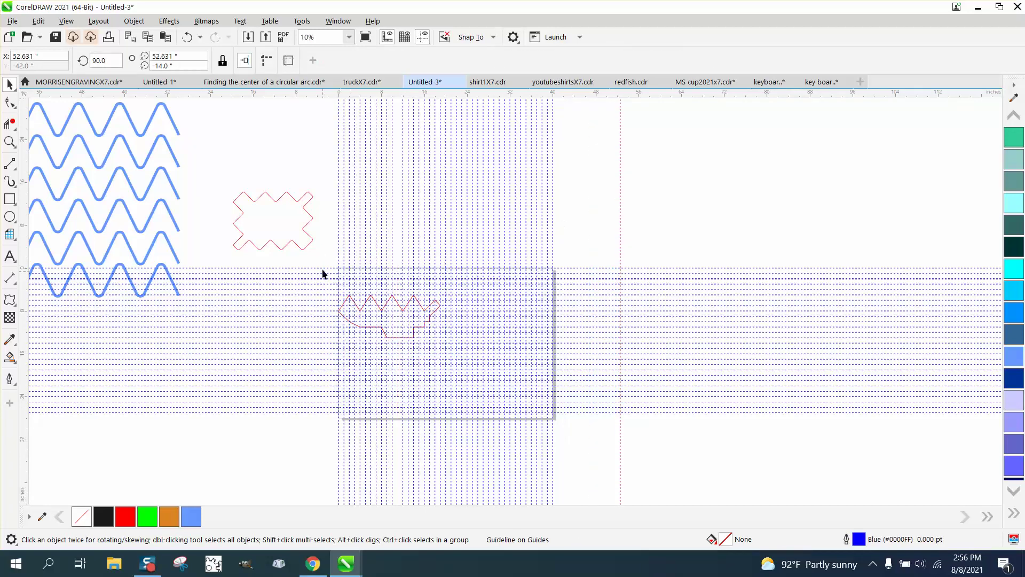
drag(460, 351, 460, 351)
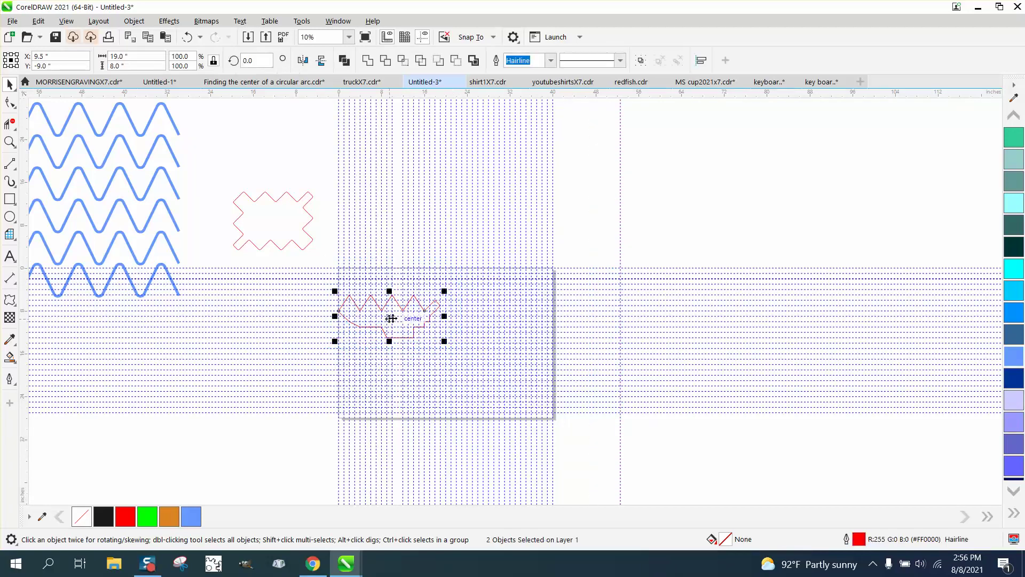
drag(398, 319, 701, 210)
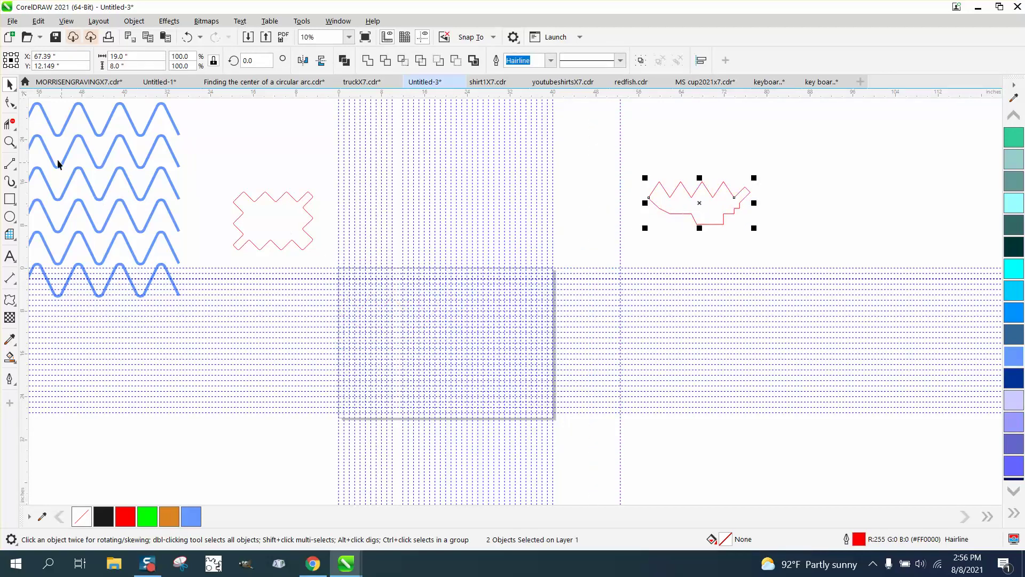
Step: Zoom in closely on the crown's bottom V vertex
click(9, 141)
drag(768, 230, 767, 231)
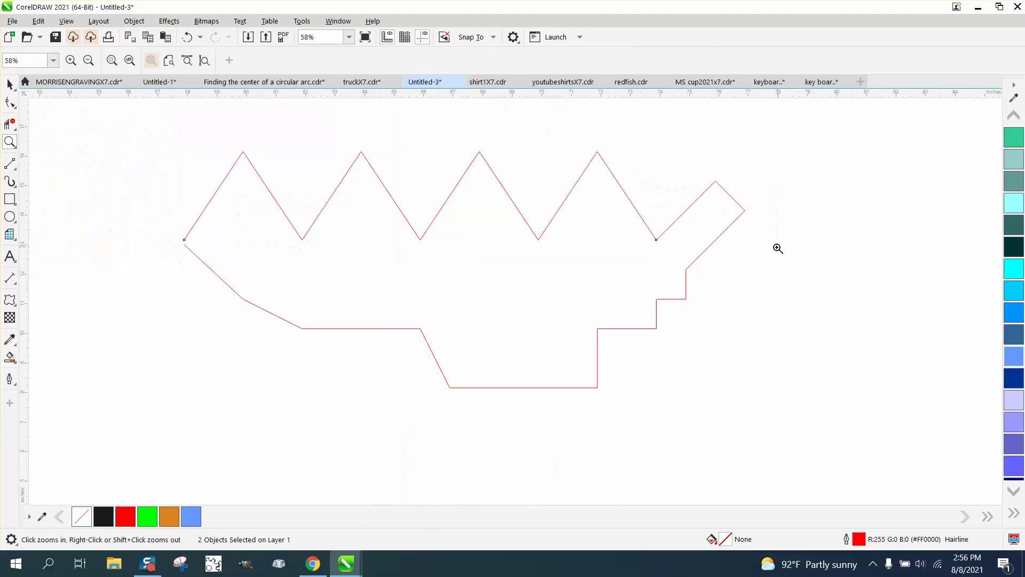
drag(701, 258, 700, 258)
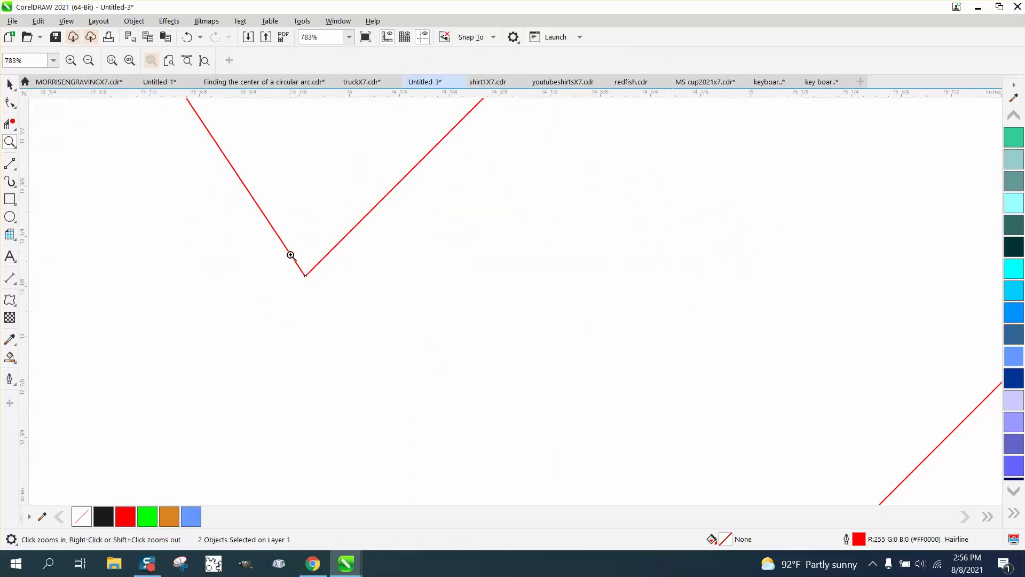
drag(285, 253, 390, 319)
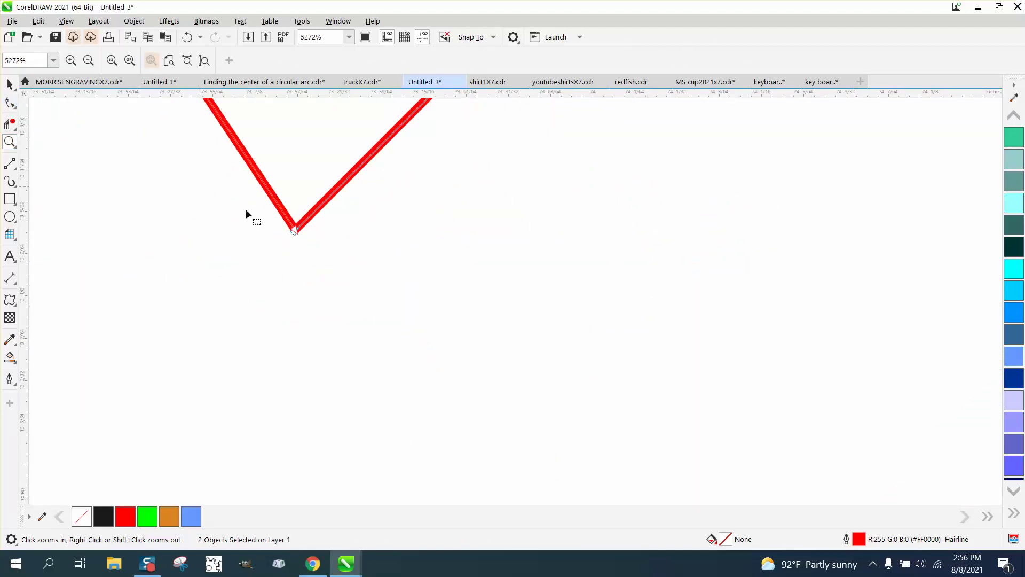
click(11, 102)
scroll(374, 257, down, 6)
scroll(370, 256, down, 5)
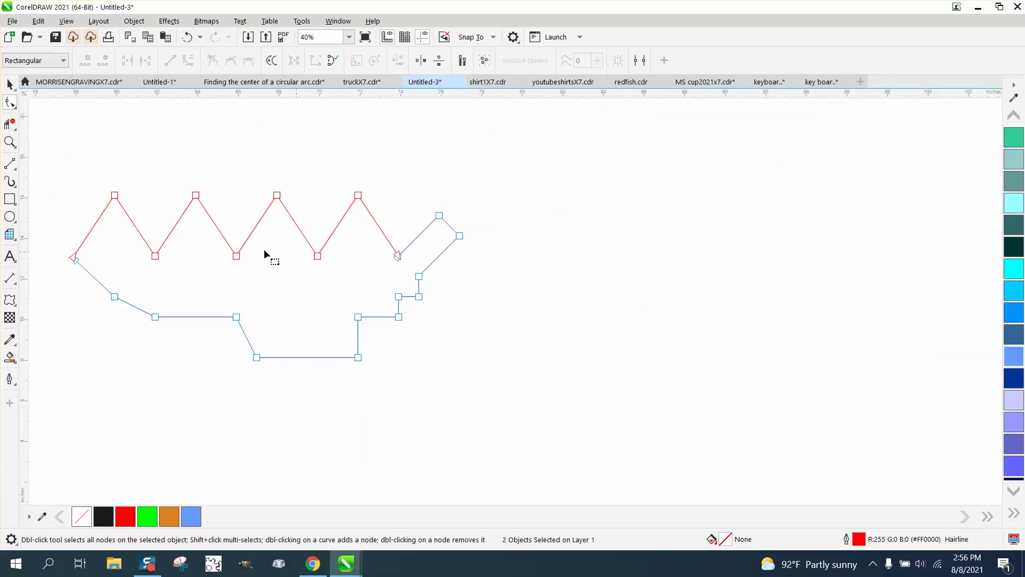
Step: Zoom on the left meeting point and drag the red curve's end node onto the zigzag's vertex
key(z)
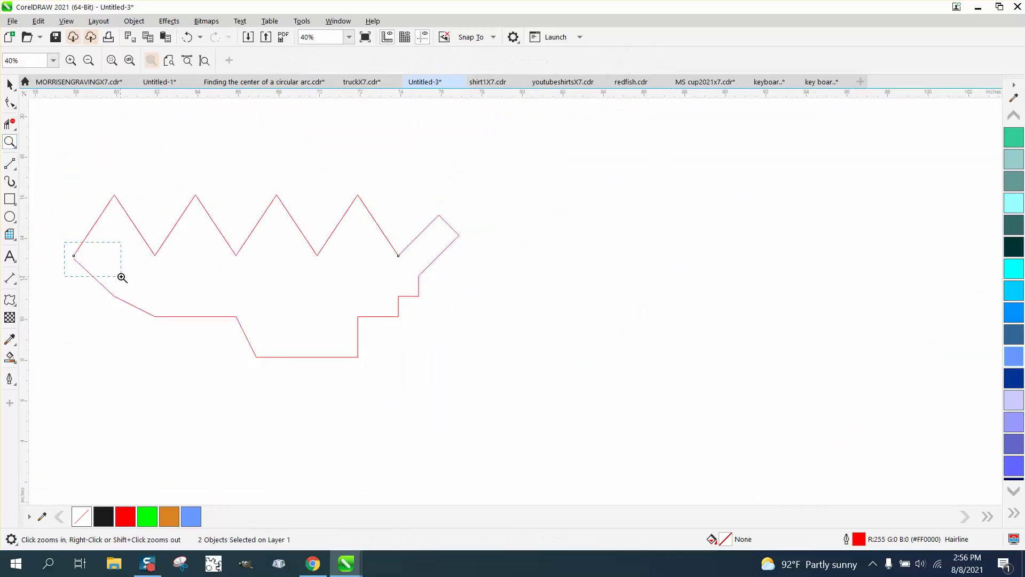
drag(122, 277, 122, 277)
click(10, 102)
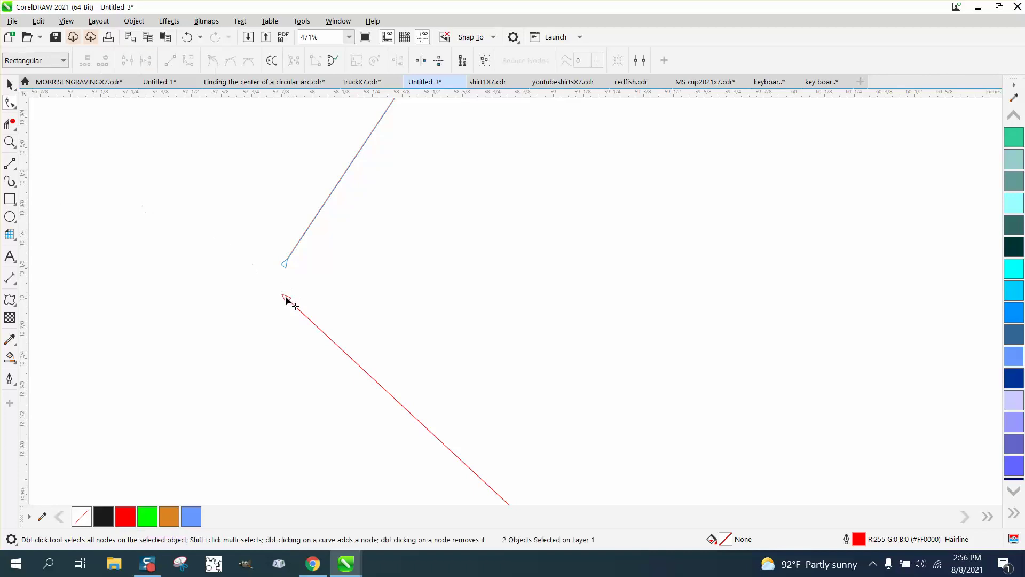
drag(286, 298, 285, 264)
scroll(147, 256, down, 3)
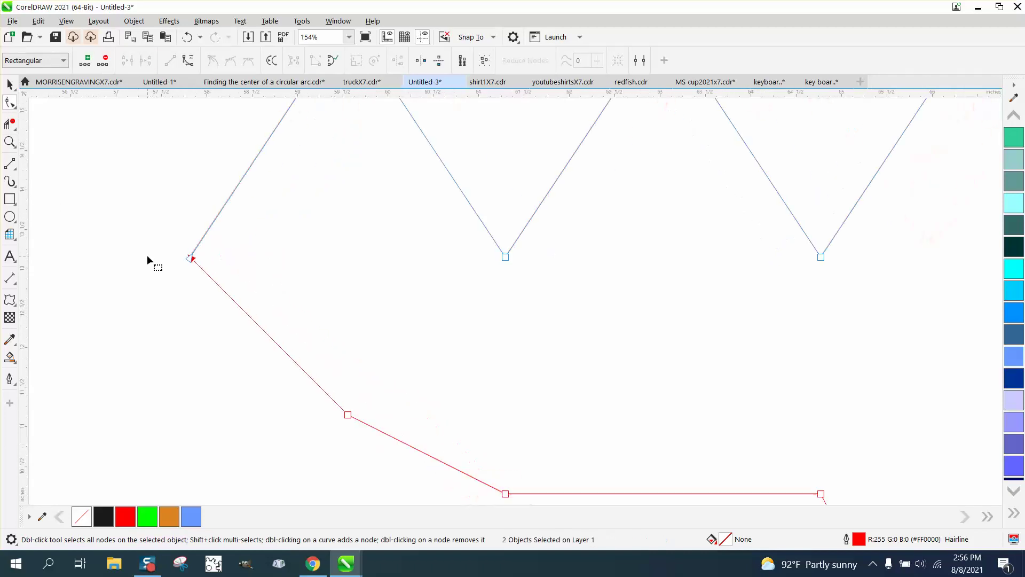
scroll(148, 254, down, 3)
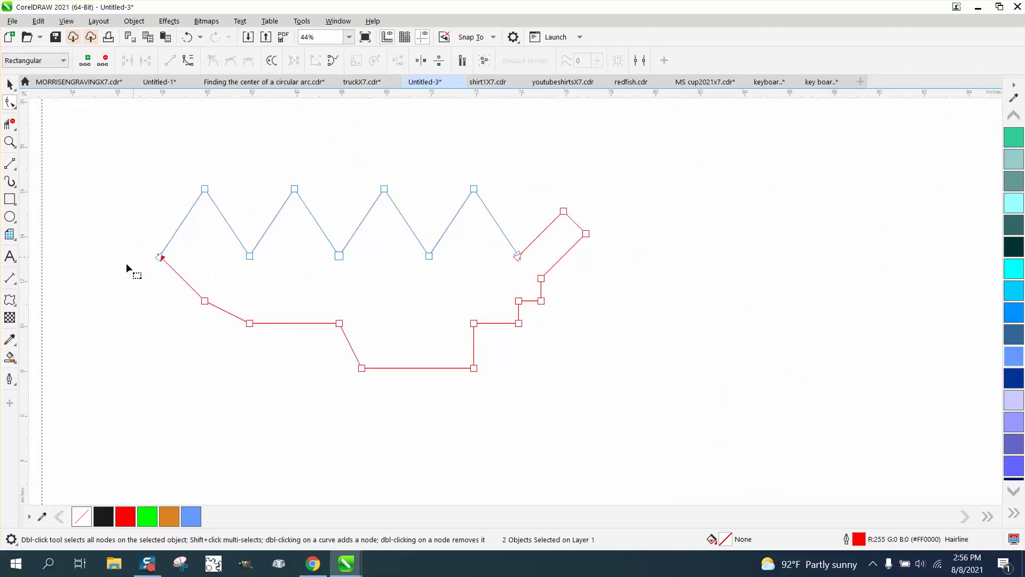
Step: Smart Fill the closed outline and move the new orange shape right of the original
click(12, 358)
click(338, 308)
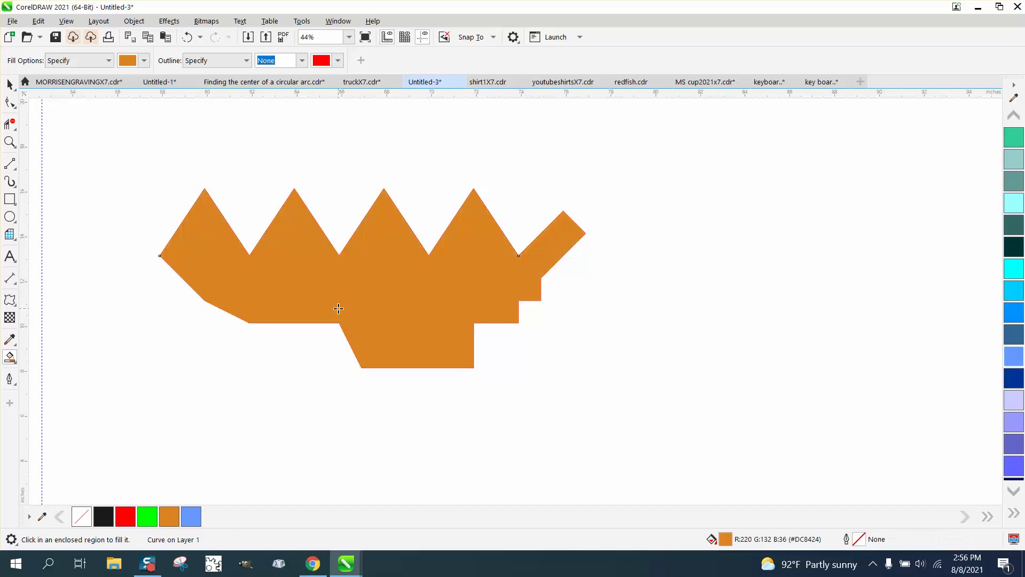
click(10, 83)
click(180, 261)
scroll(180, 261, down, 2)
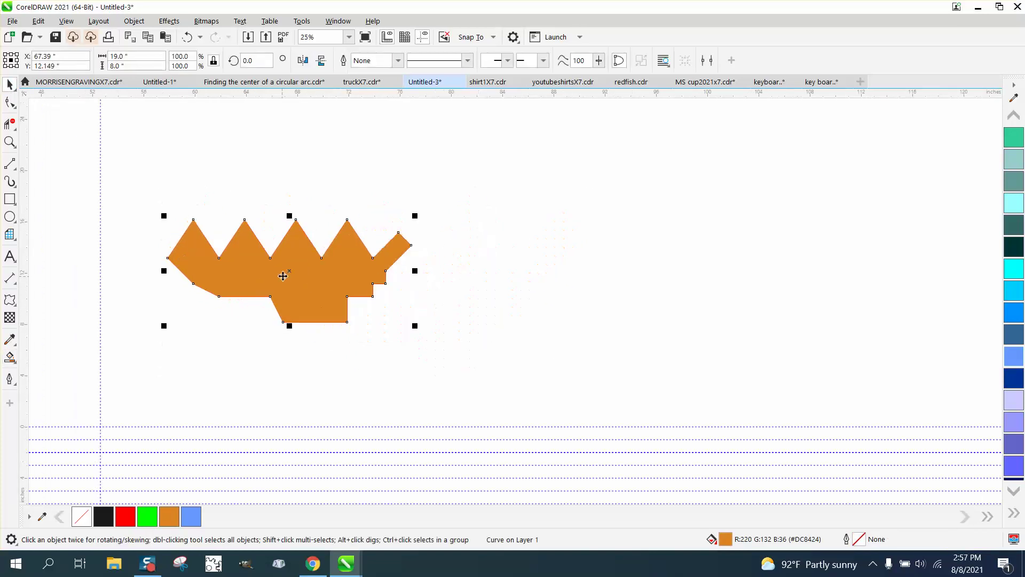
drag(315, 271, 582, 272)
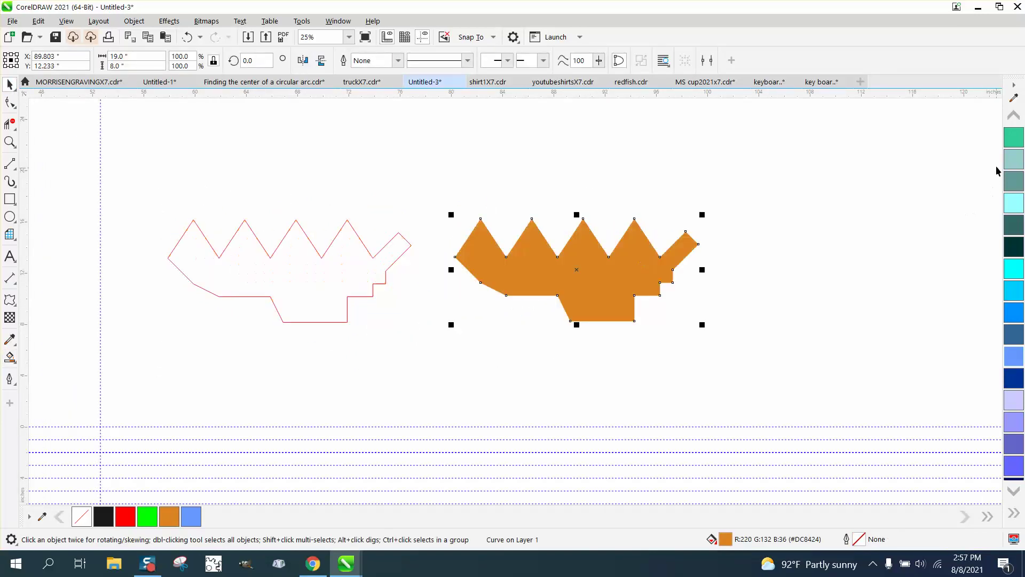
Step: Set the new shape to No Fill with a dark grey outline
click(1016, 117)
click(1016, 116)
click(1017, 117)
click(1016, 117)
click(1016, 116)
click(1016, 116)
click(1016, 116)
click(1016, 116)
click(1016, 116)
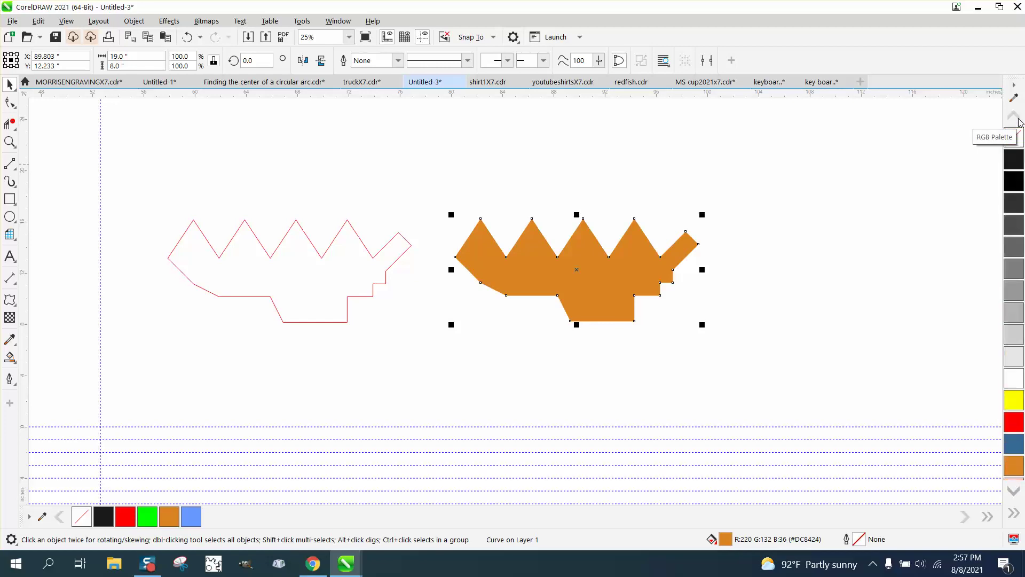
click(1014, 139)
right_click(1014, 160)
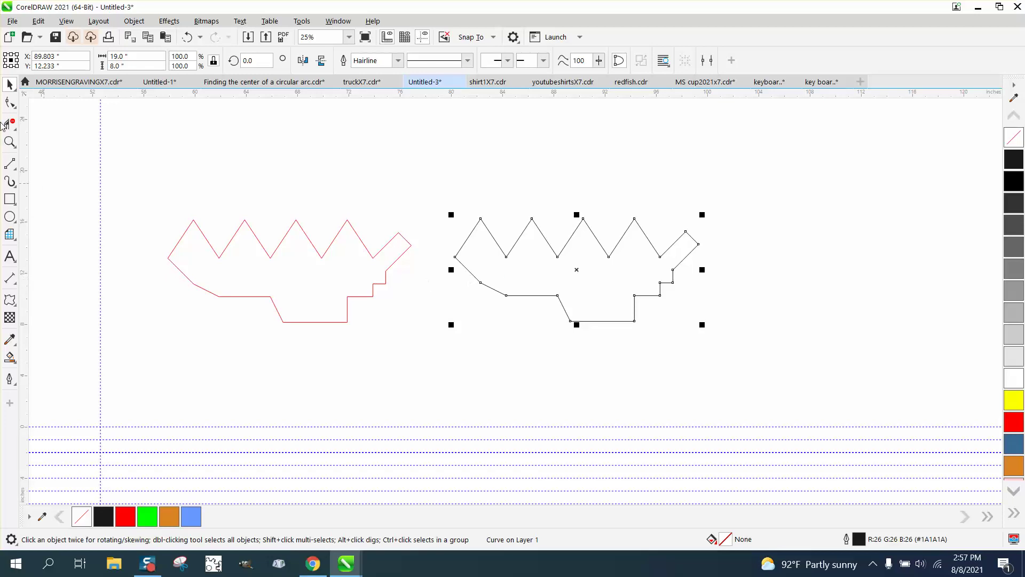
Step: With the Shape tool, delete the extra lower-left node, leaving 20, and select all nodes
click(12, 106)
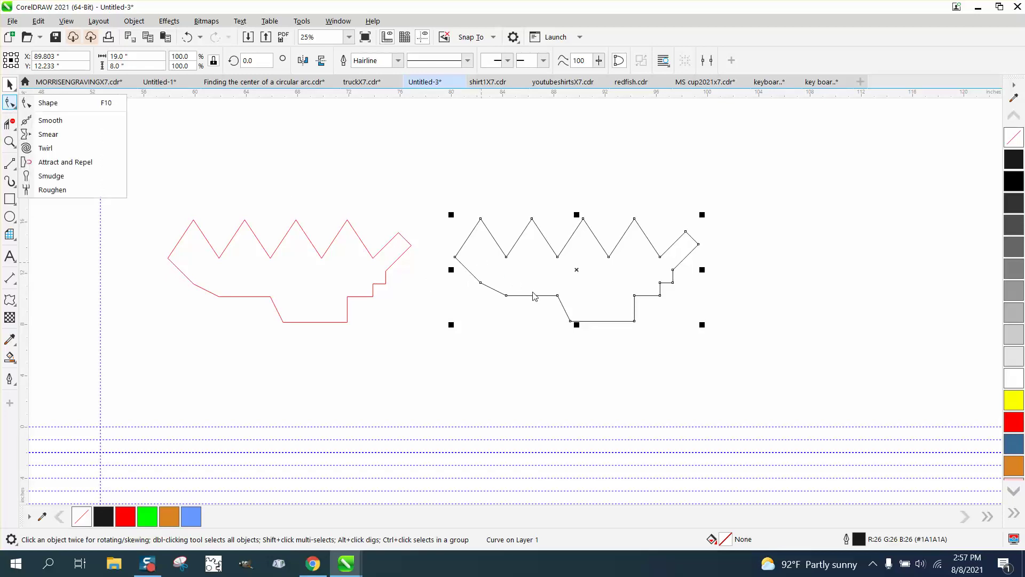
click(46, 121)
click(13, 105)
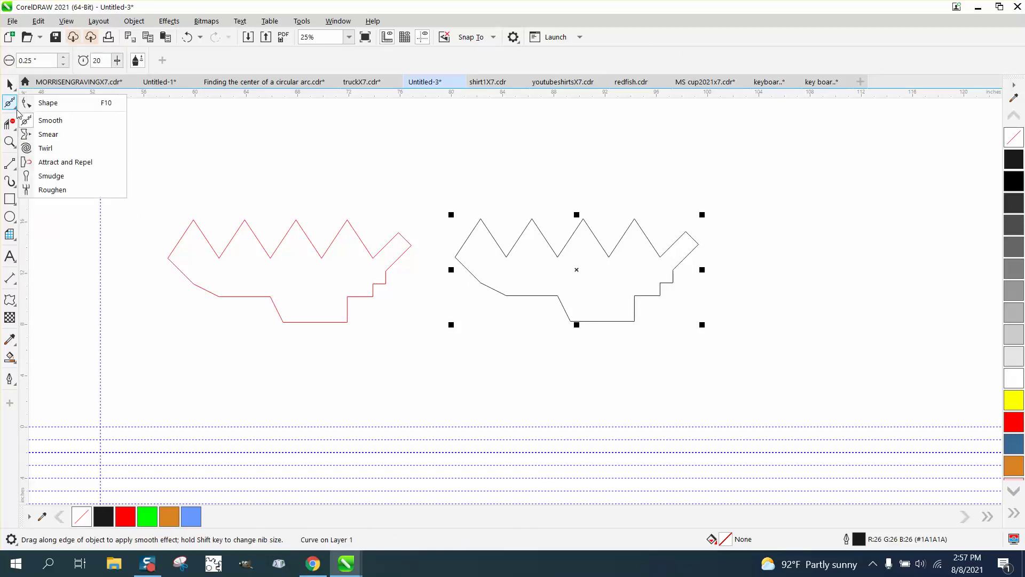
click(46, 102)
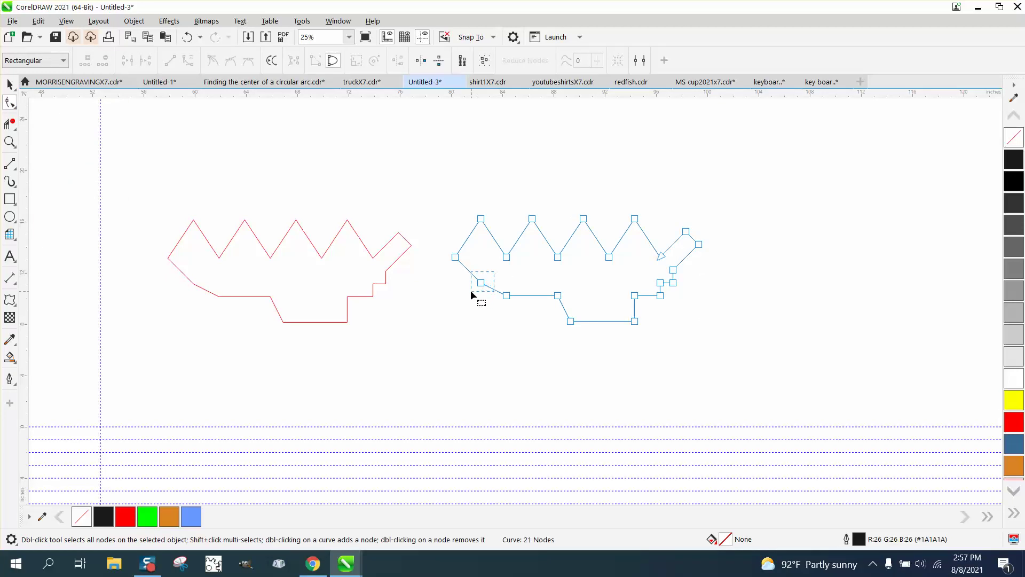
key(Delete)
drag(775, 347, 774, 347)
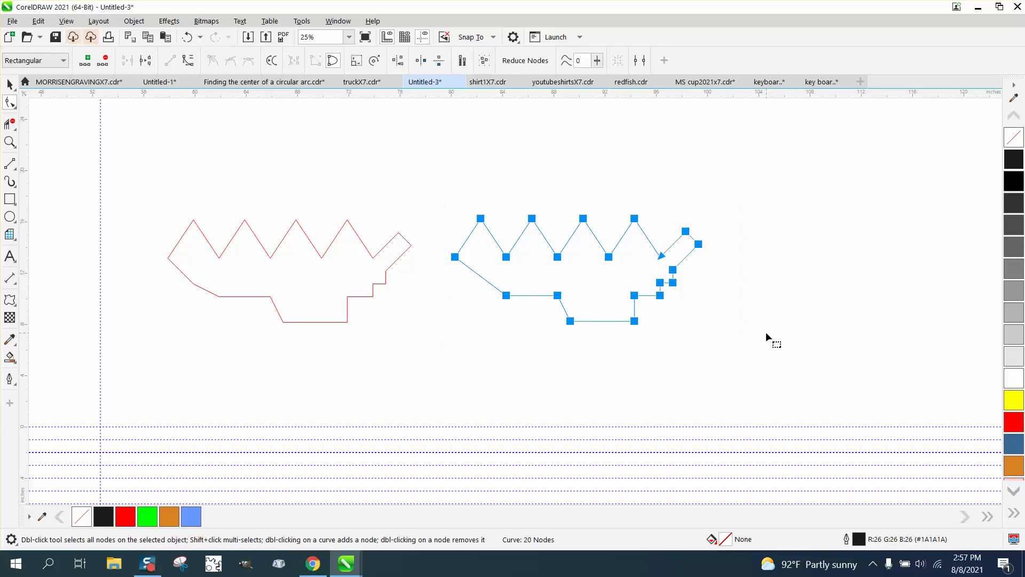
Step: Apply a 0.25-inch Fillet to all selected corners from the Corners docker, then zoom in
click(338, 21)
mouse_move(353, 191)
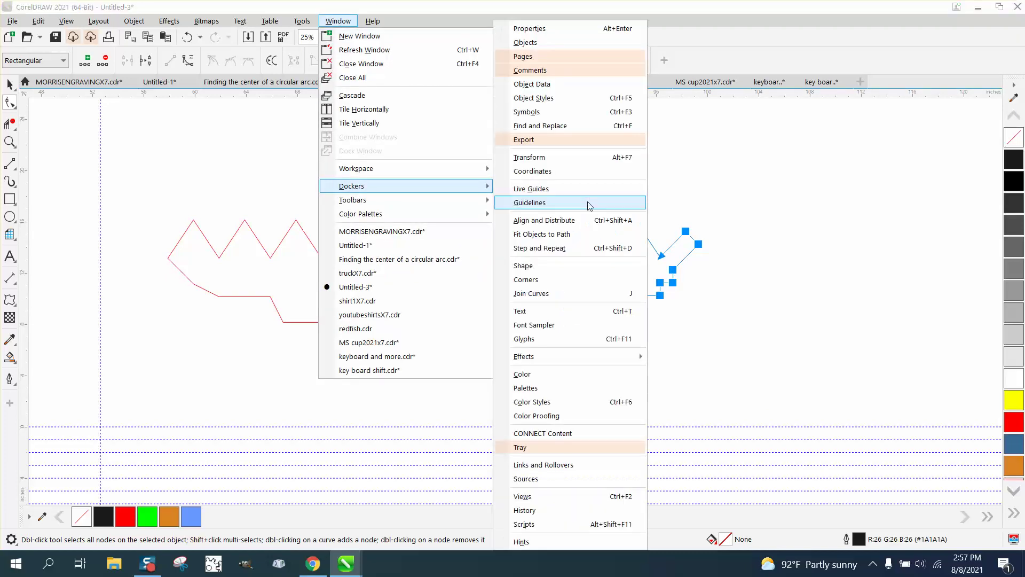
click(536, 279)
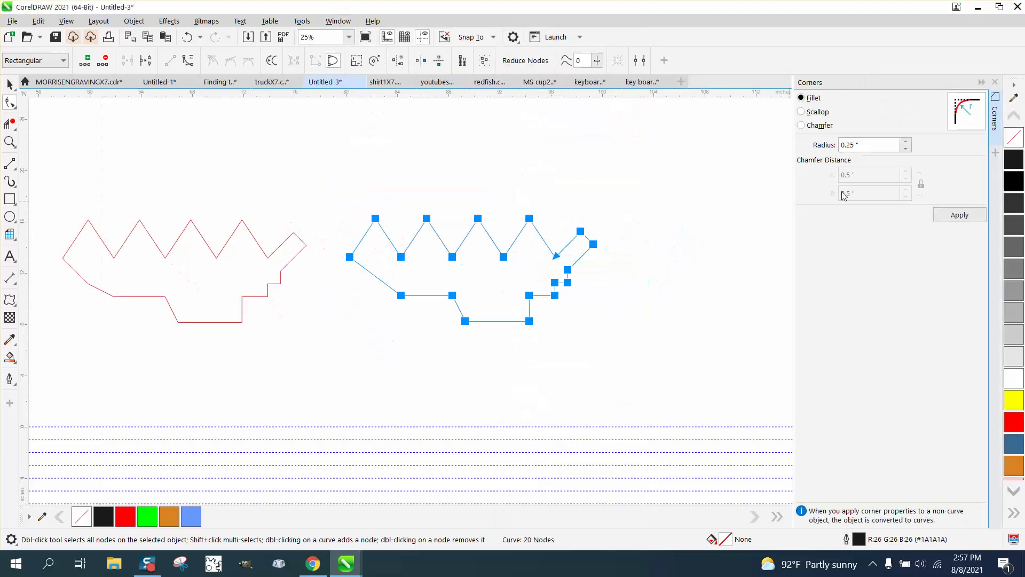
click(960, 216)
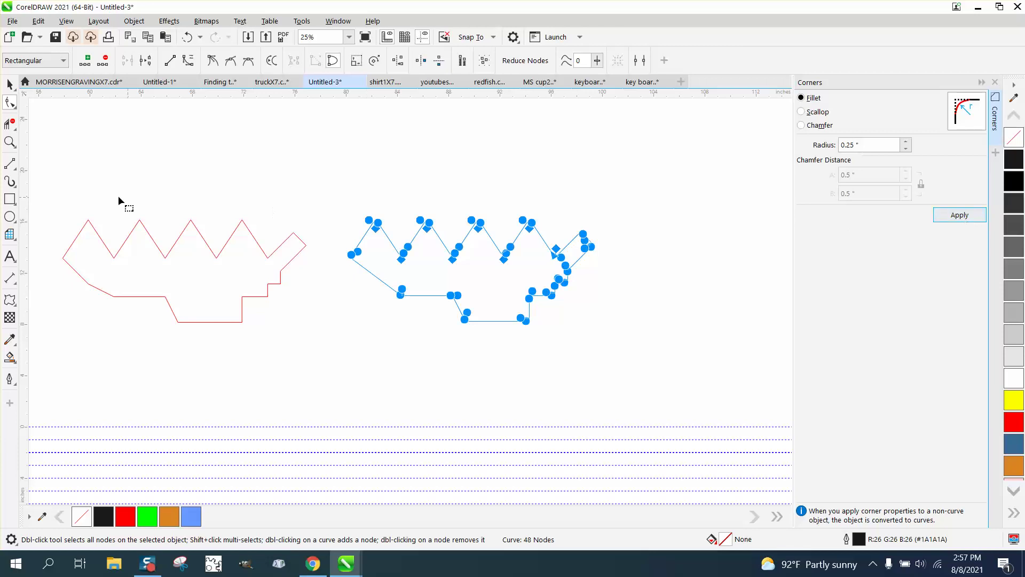
click(10, 142)
drag(354, 206, 668, 346)
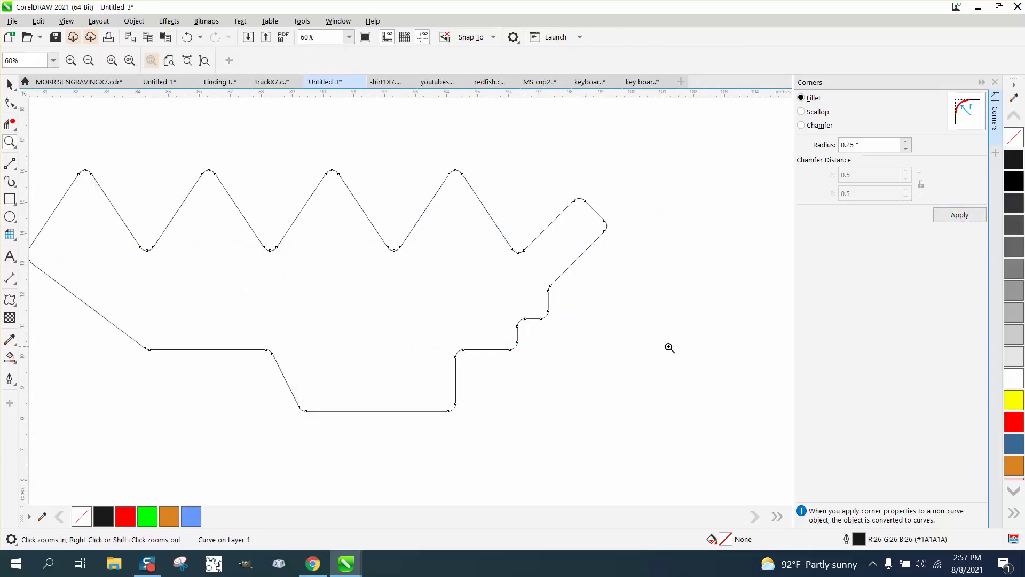
Step: Zoom out to survey the page, zoom on the red zigzag shape, then back out to 25%
scroll(553, 229, down, 5)
scroll(562, 263, down, 3)
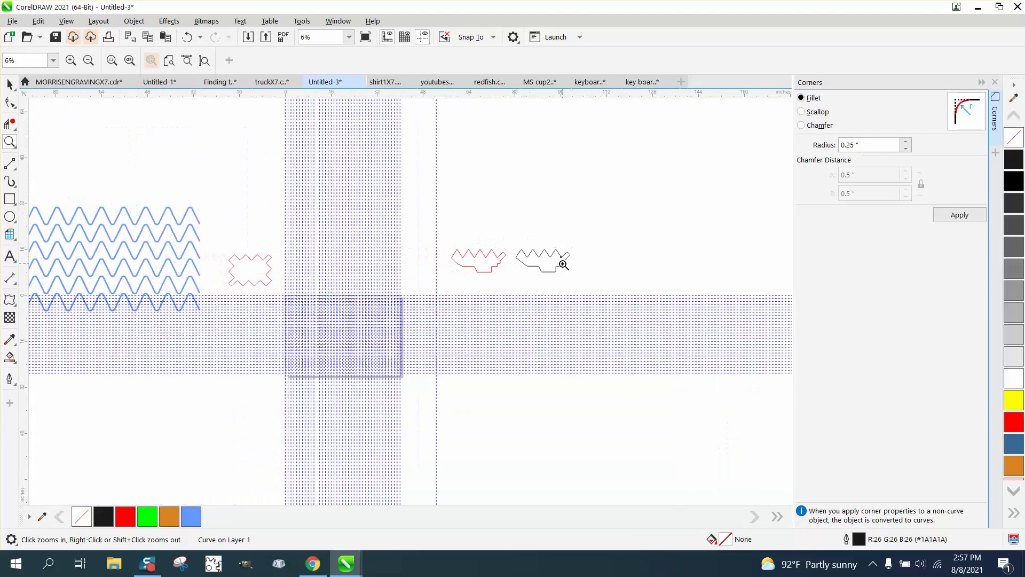
scroll(223, 303, up, 1)
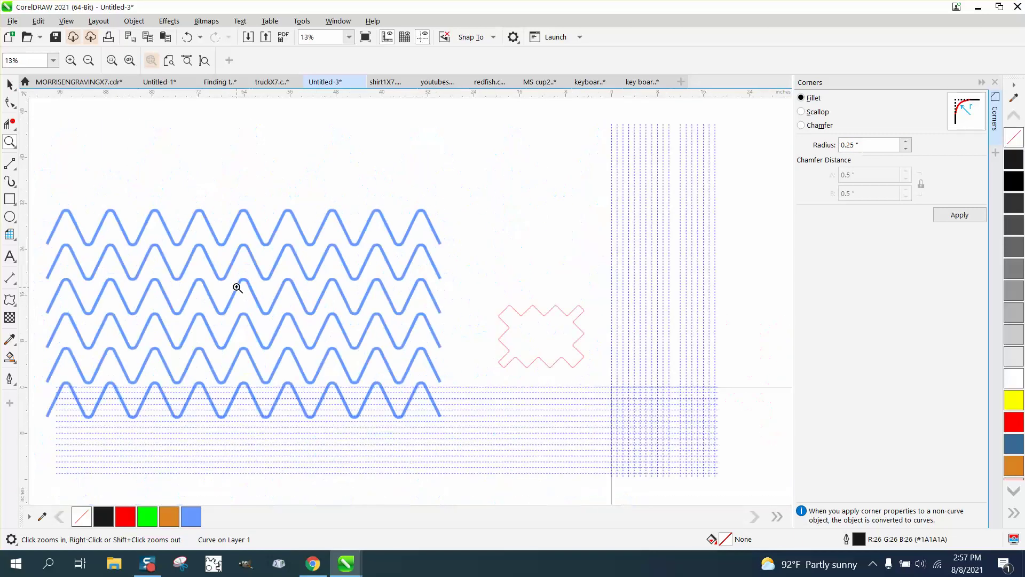
scroll(527, 307, down, 1)
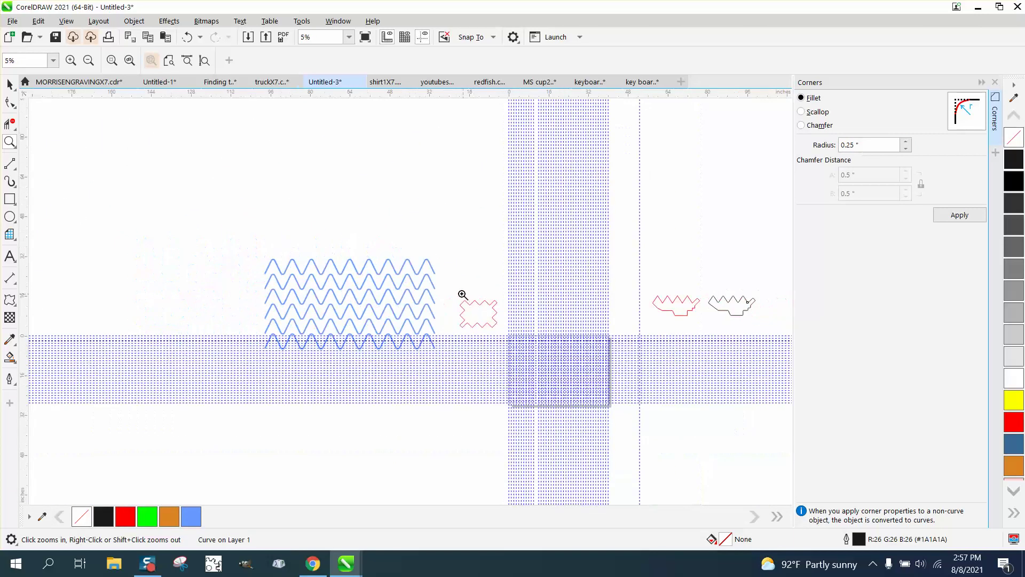
drag(461, 293, 517, 334)
scroll(454, 319, down, 3)
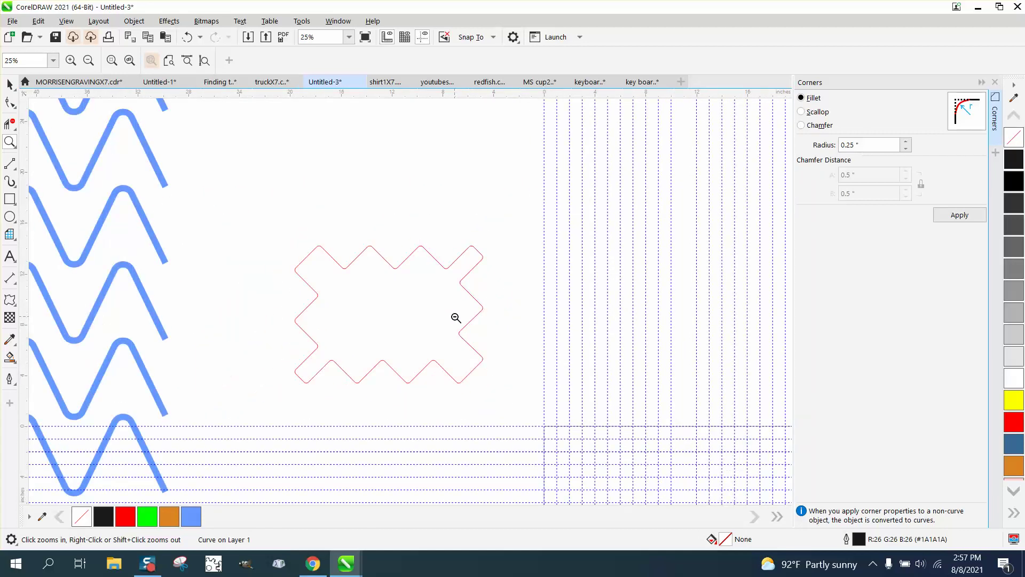